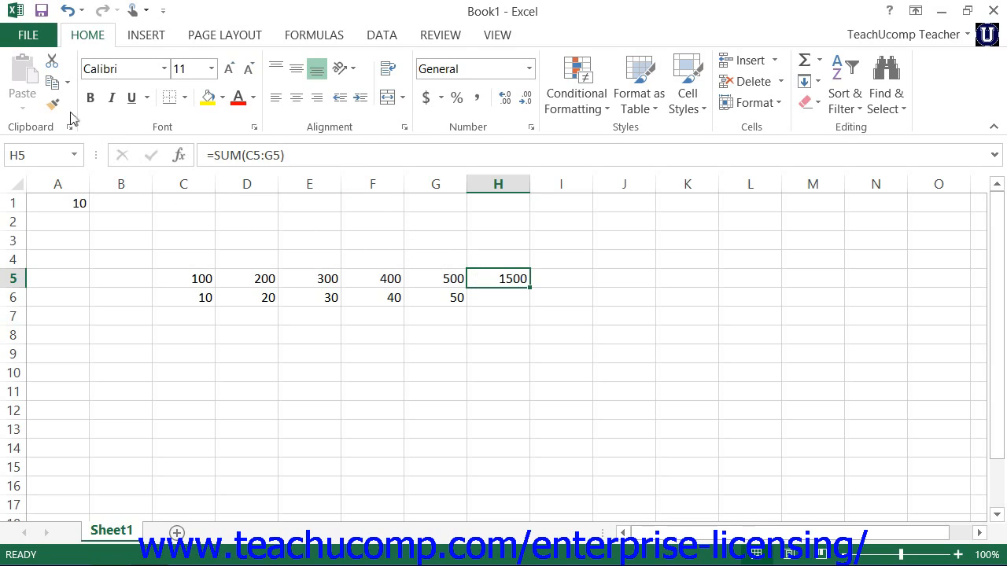
Copy the SUM formula from cell H5 into cell H6.
click(52, 82)
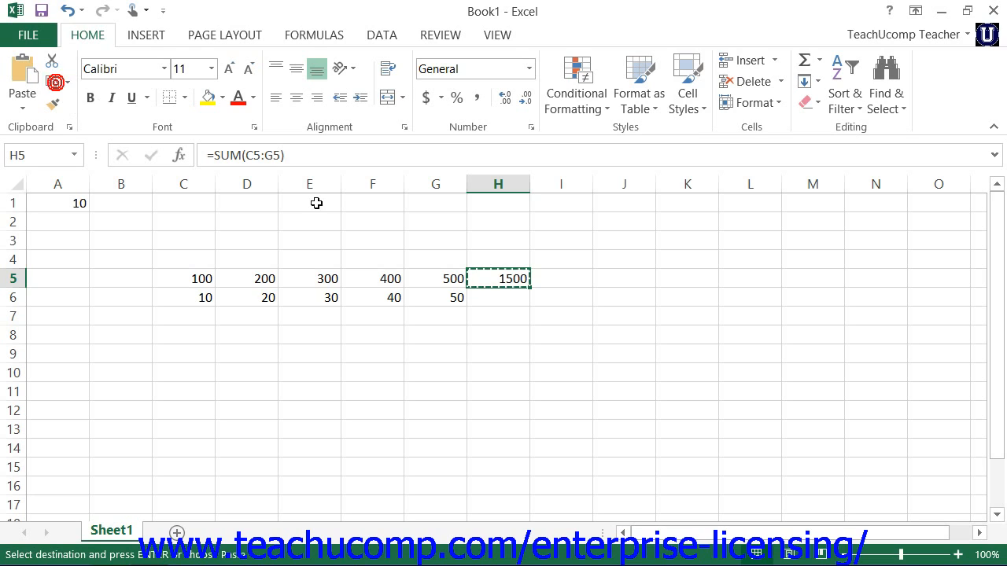
click(484, 300)
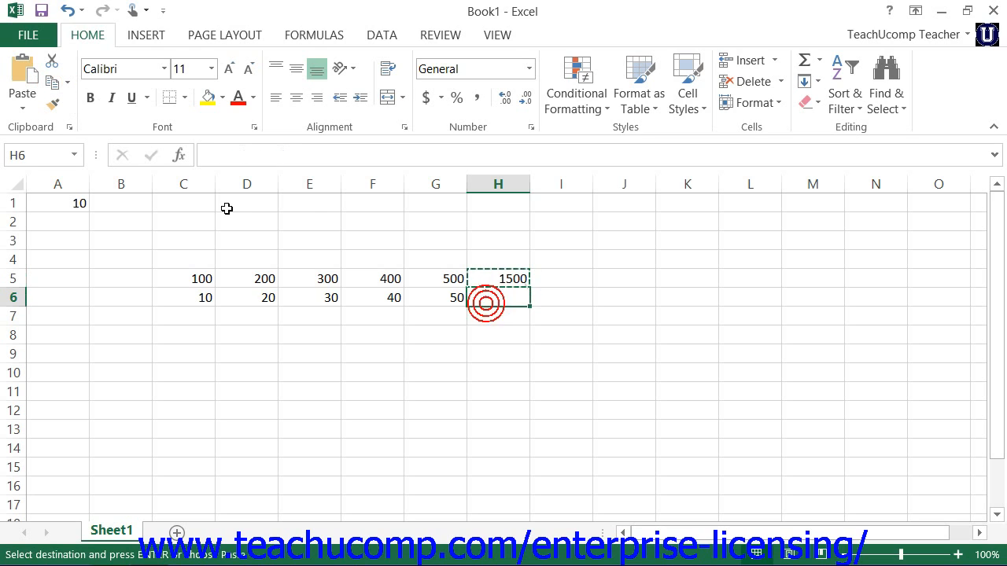
click(31, 76)
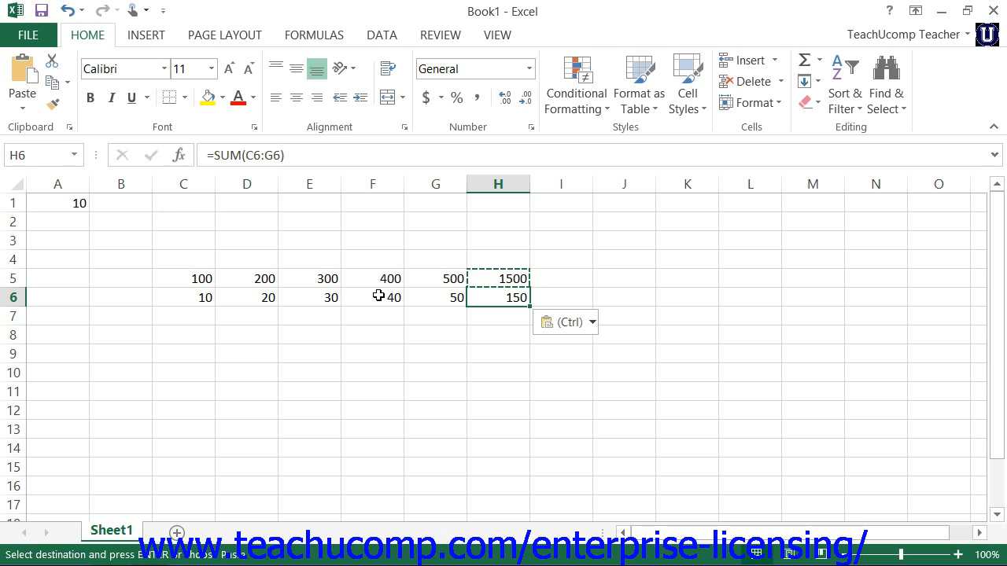
key(Escape)
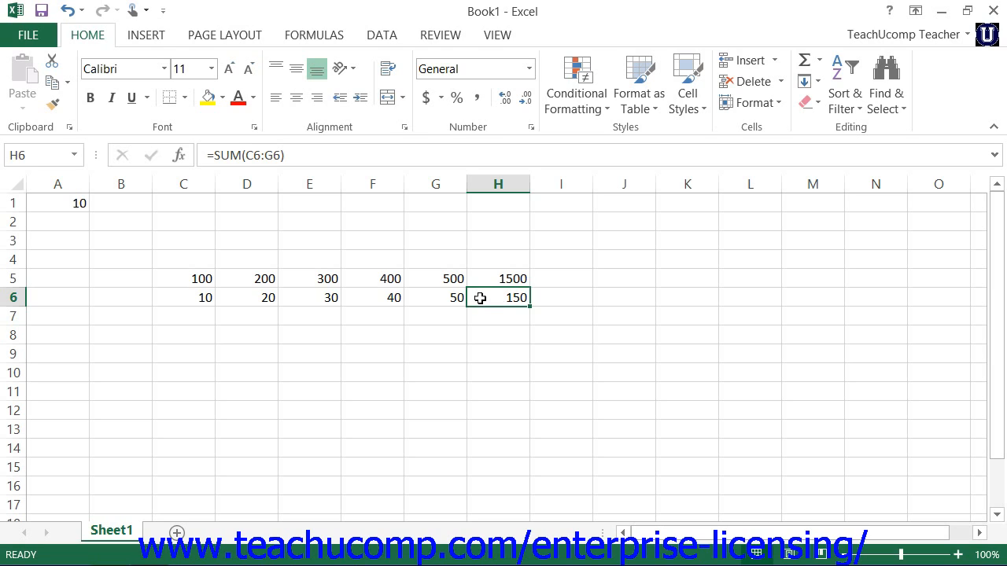
Move the SUM formula from cell H6 to cell D10 by cutting and pasting it.
click(52, 61)
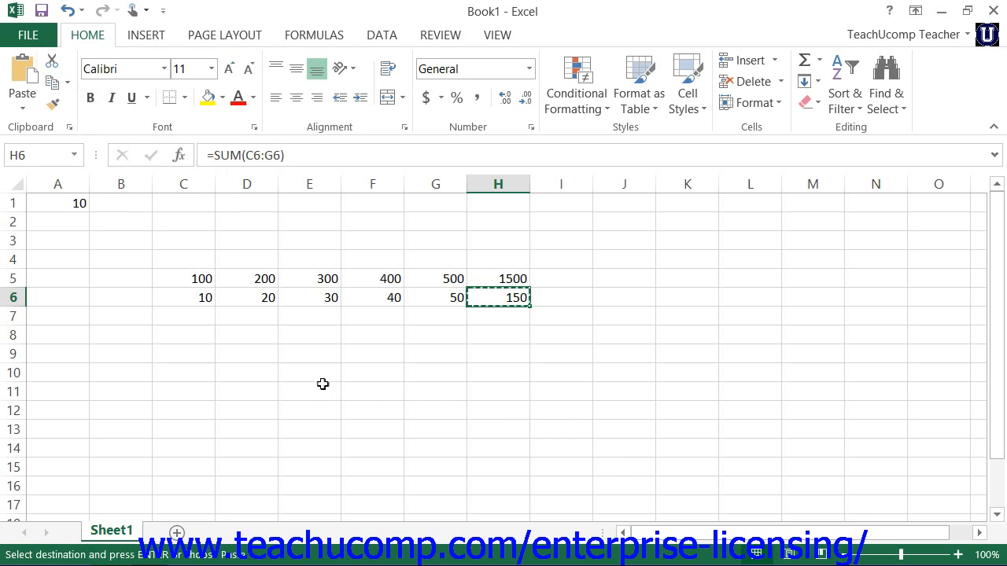
click(262, 366)
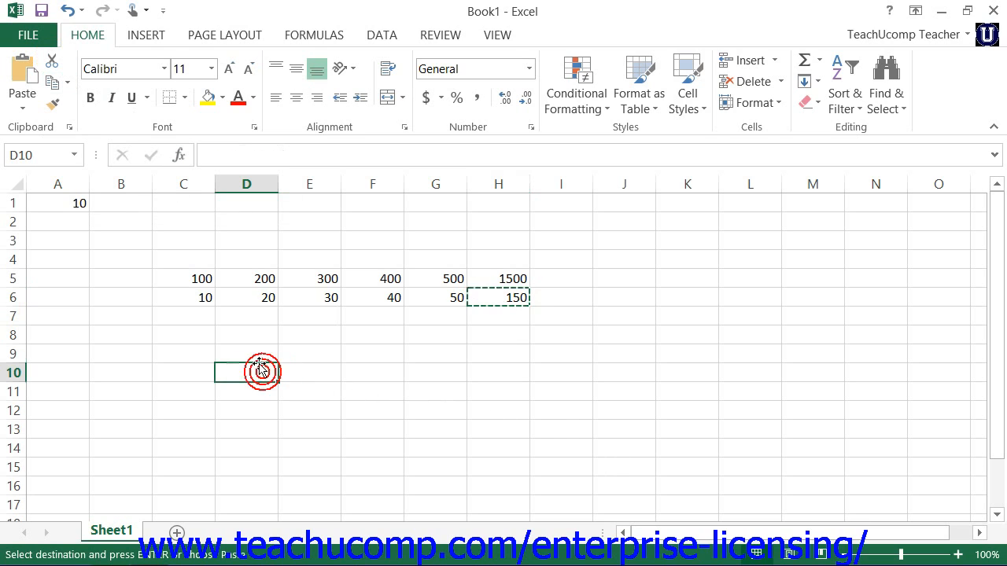
click(22, 73)
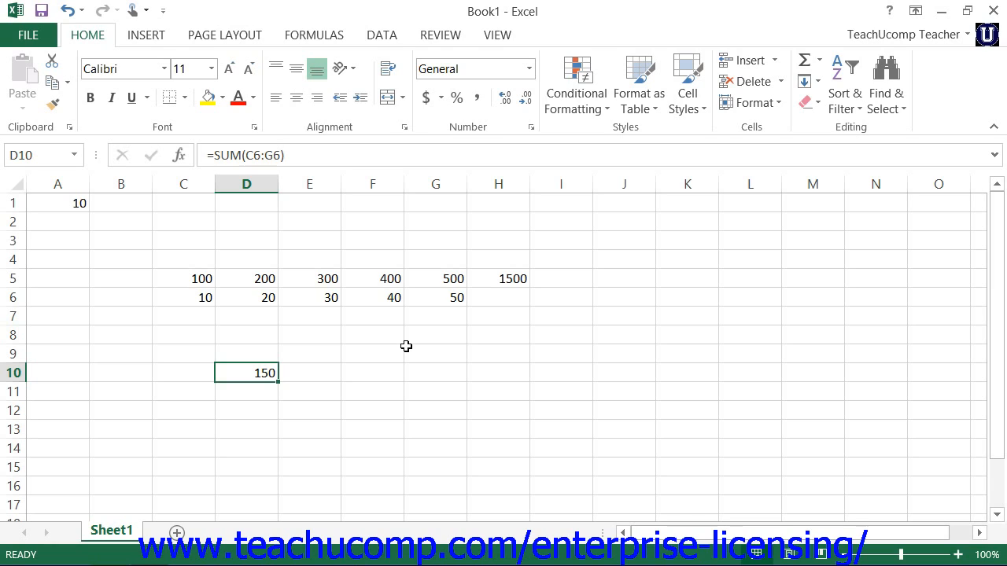
Extend the formula in H5 to multiply the sum by an absolute reference to A1, giving =SUM(C5:G5)*$A$1.
click(503, 280)
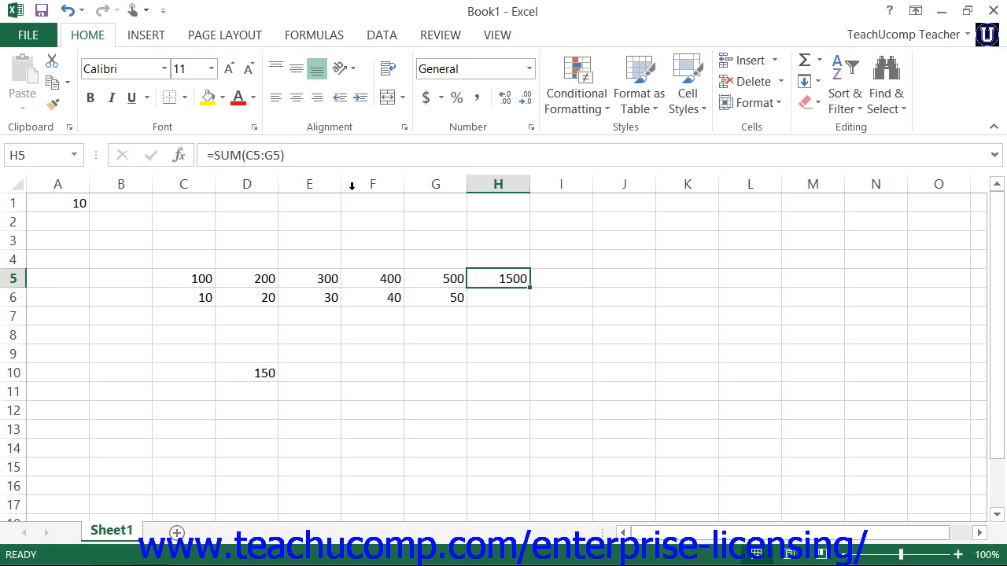
click(306, 156)
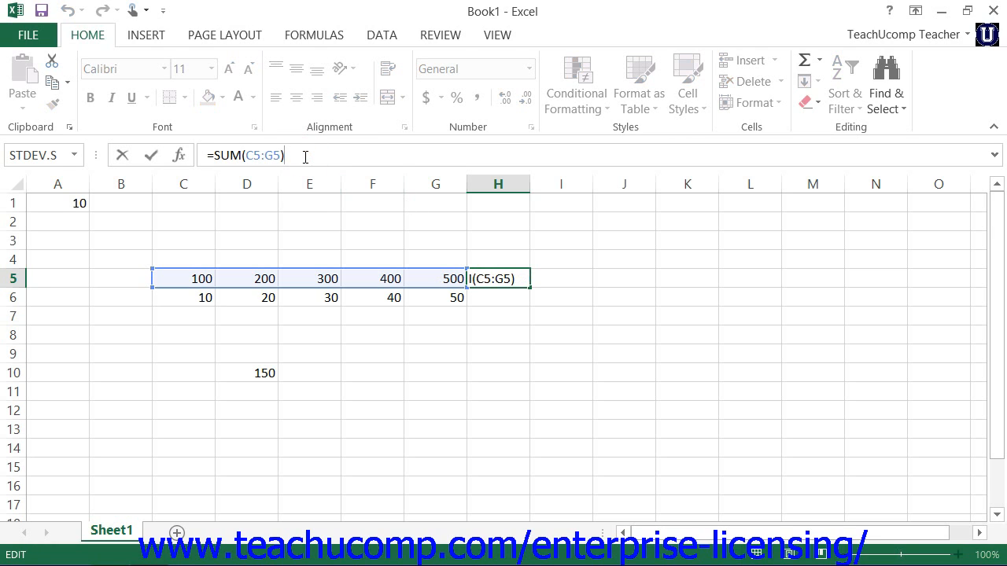
text(*A1)
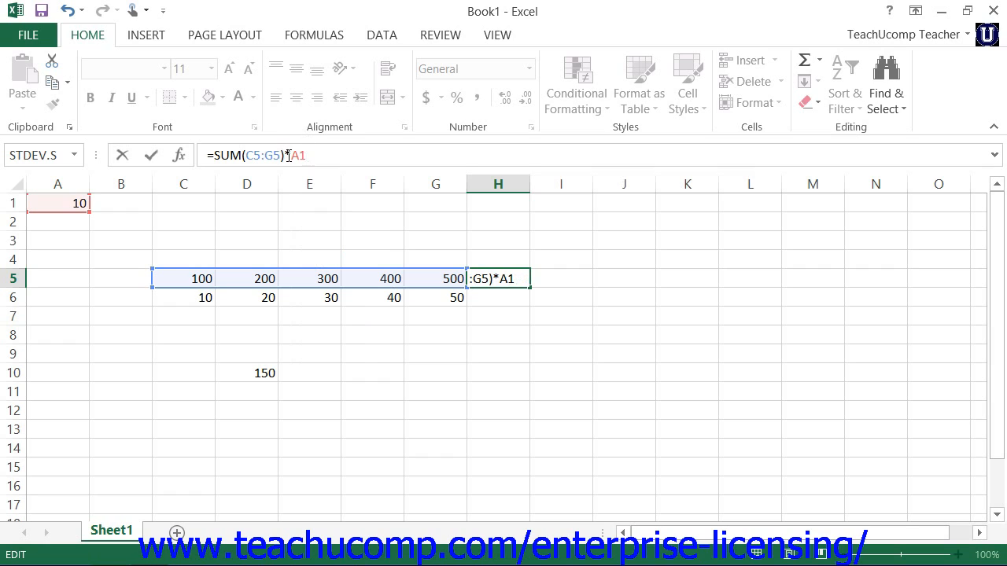
click(292, 155)
text($A$)
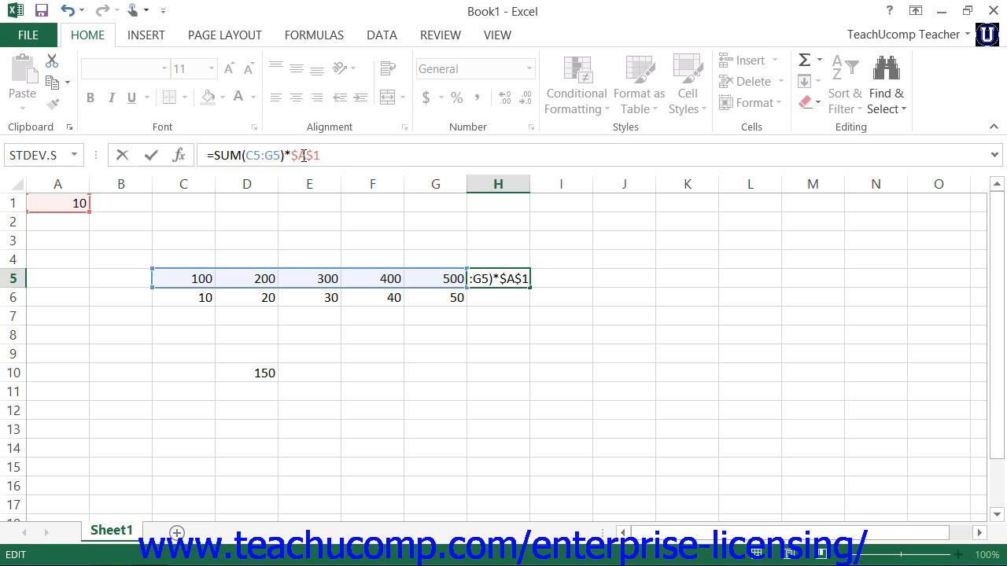
click(152, 158)
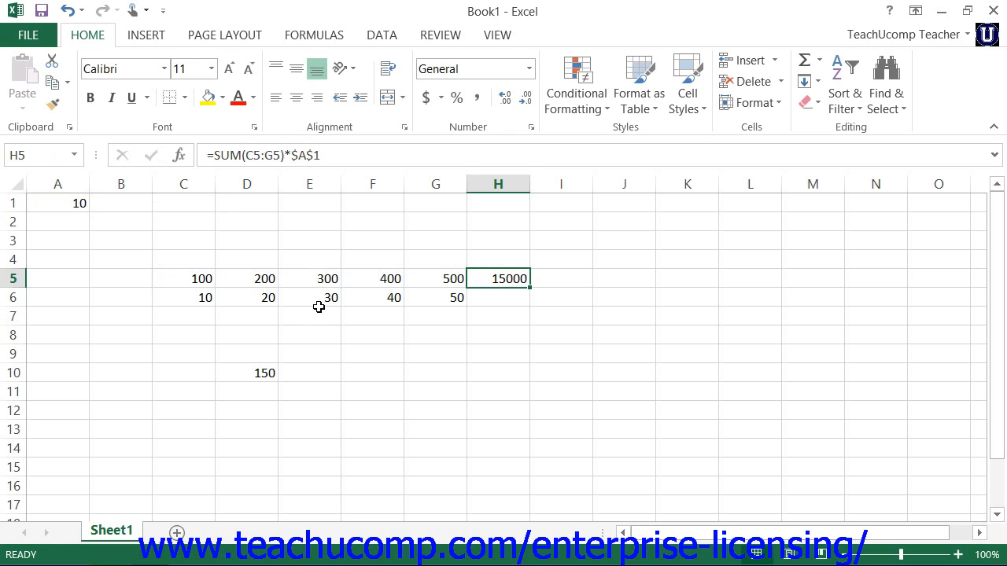
Copy the formula from H5 into H6 and inspect the cell references in the pasted formula.
click(52, 82)
click(490, 301)
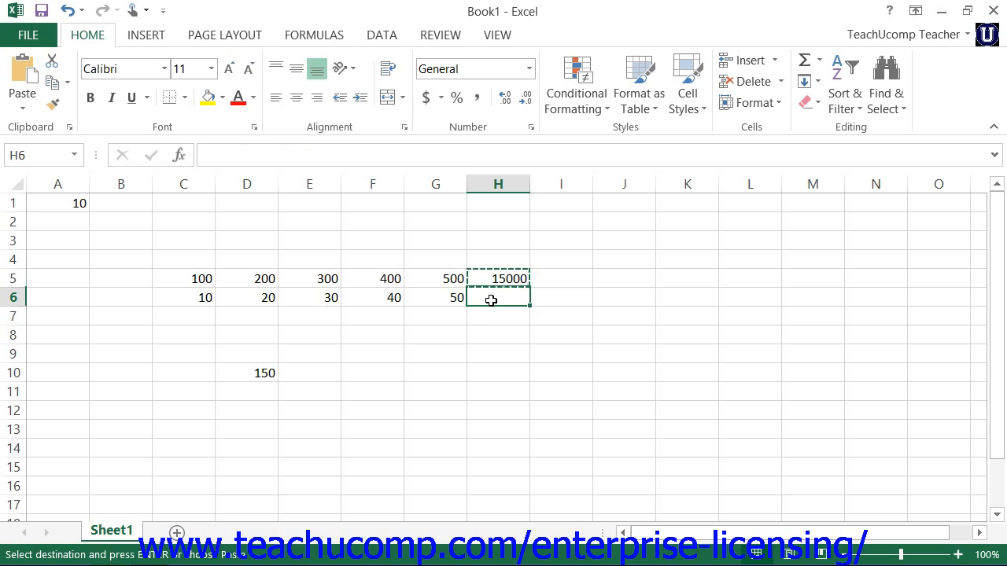
click(22, 74)
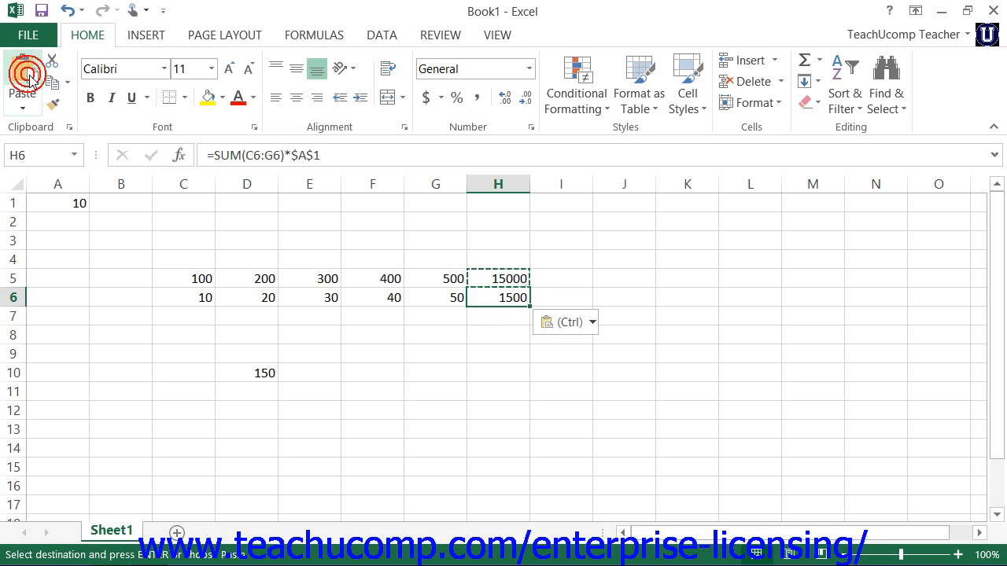
click(270, 156)
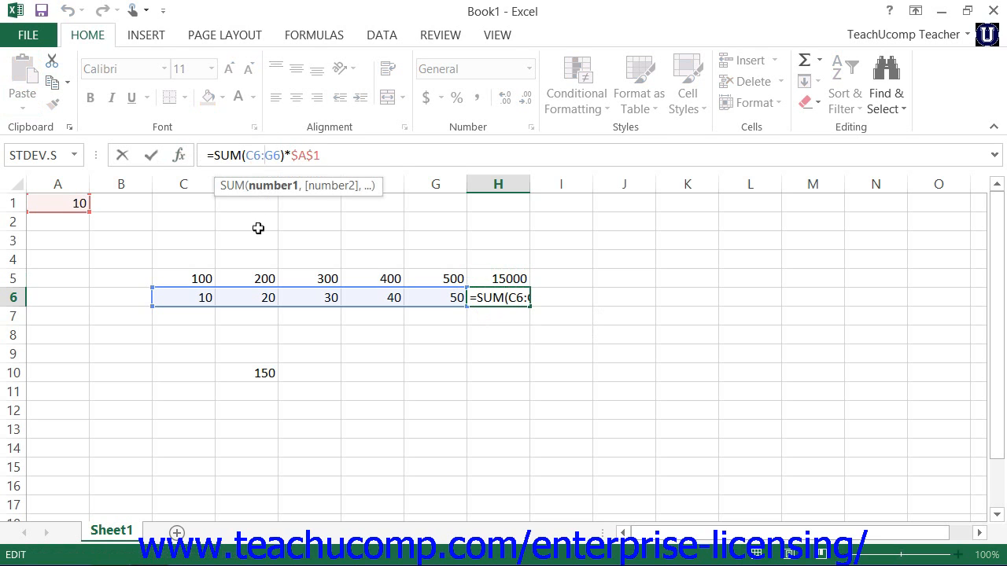
click(151, 155)
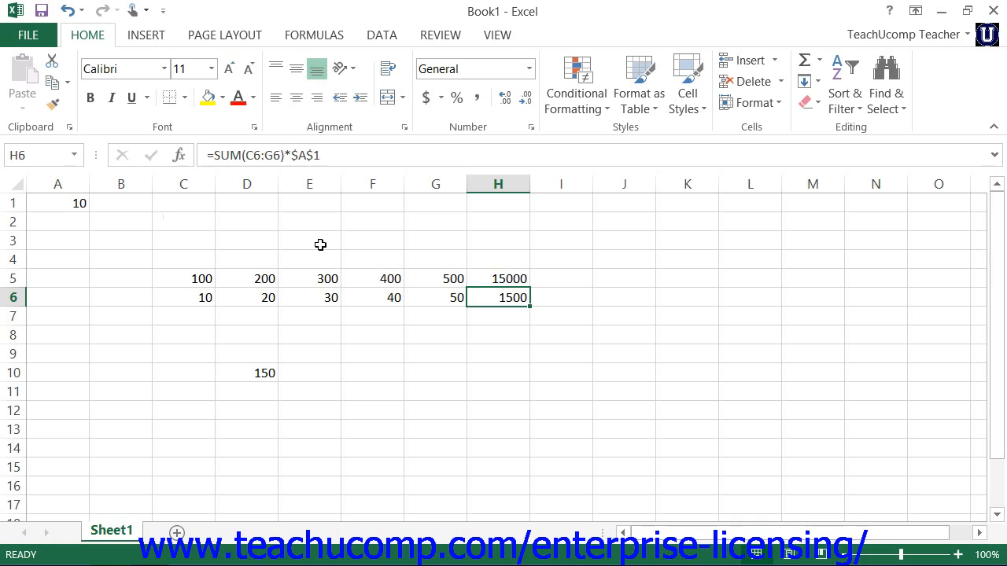
Cycle the $A$1 reference in H5's formula through the mixed, relative and absolute reference types, ending on $A$1.
click(487, 277)
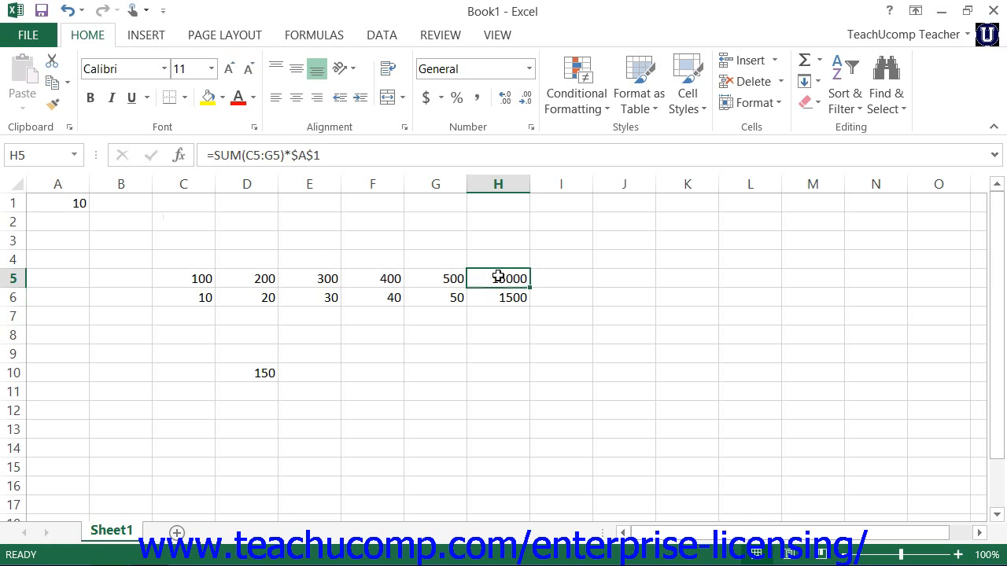
double_click(498, 277)
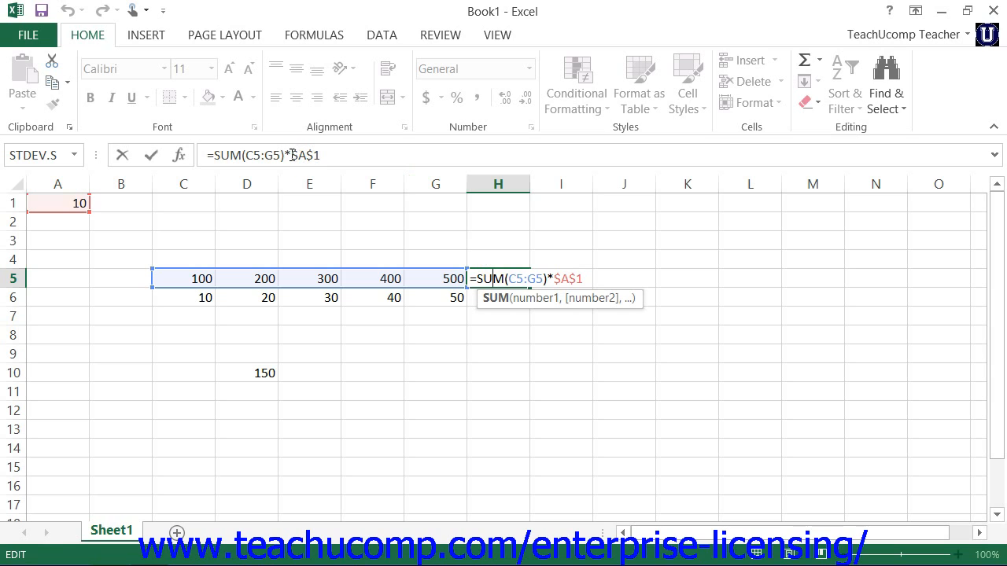
drag(293, 156, 332, 165)
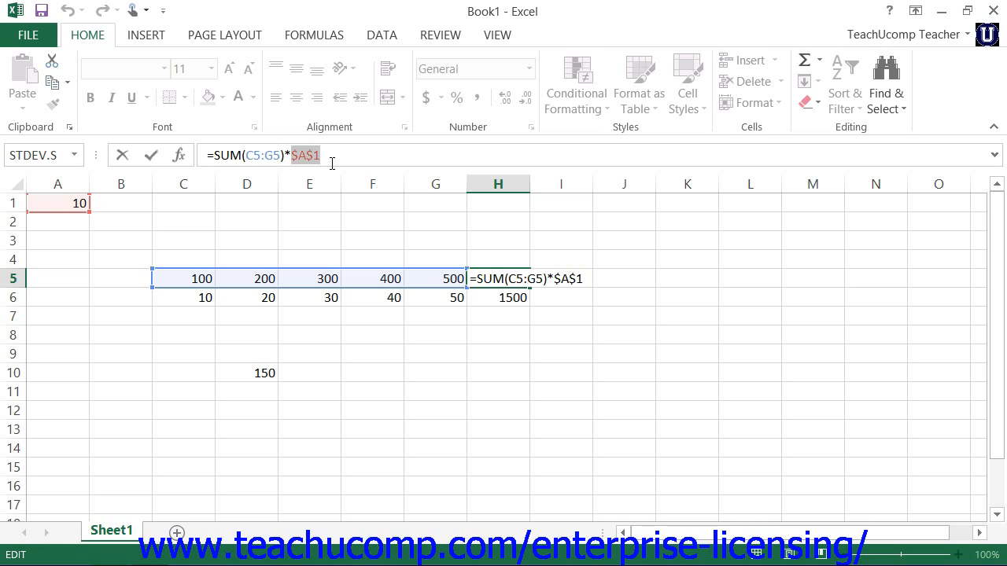
key(F4)
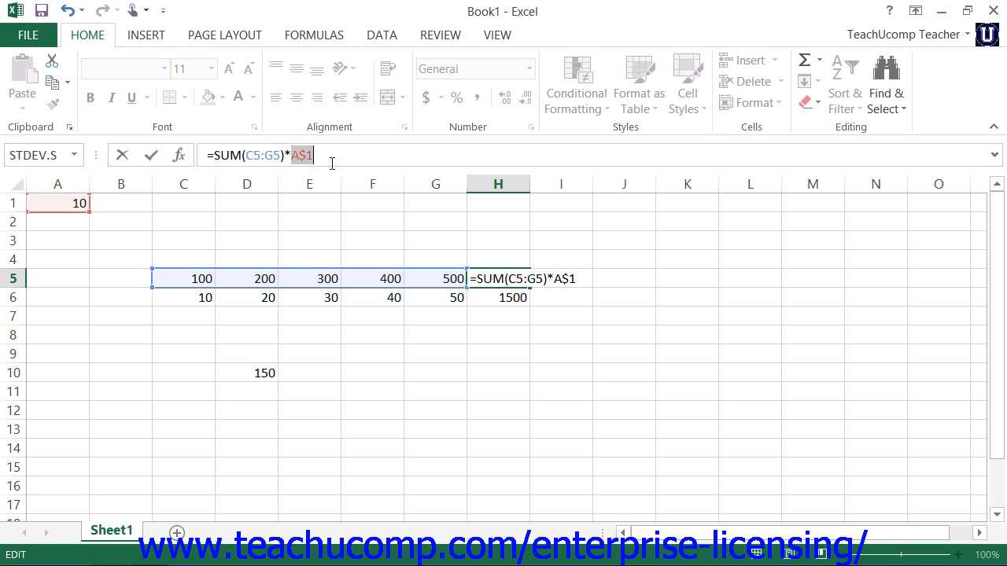
key(F4)
key(F4)
key(F4)
key(F4)
key(F4)
key(F4)
key(F4)
click(153, 157)
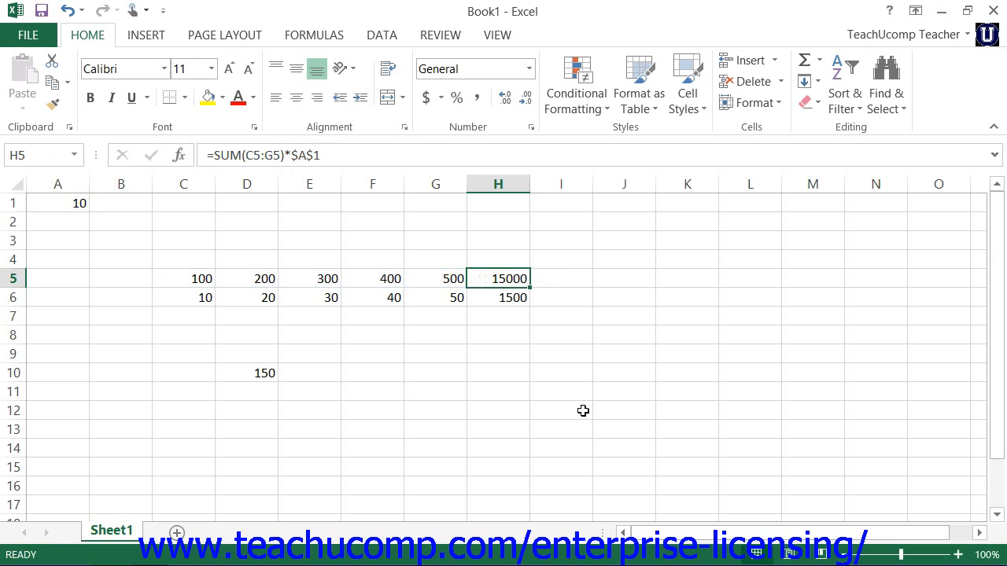